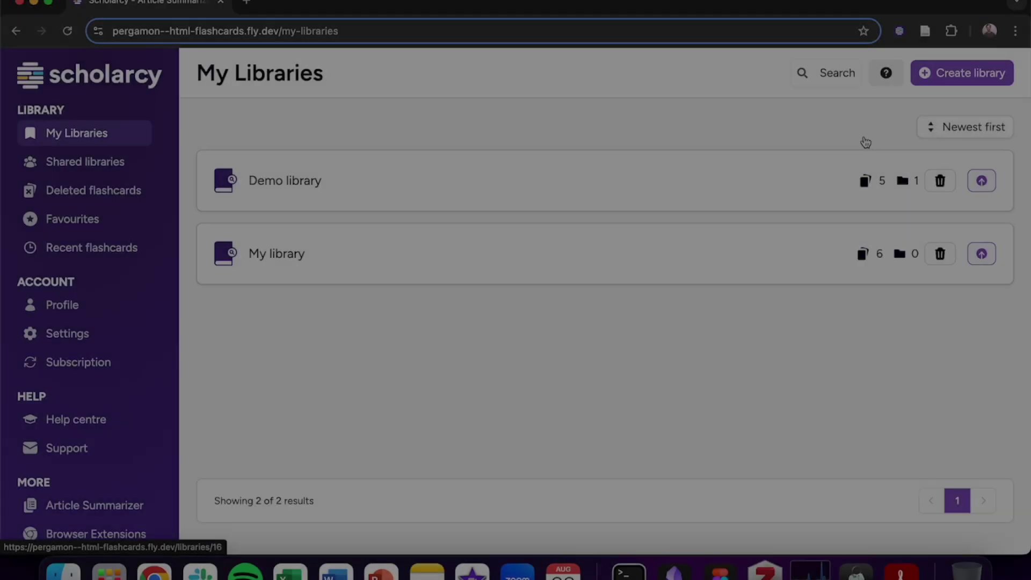
Step: Start creating a new library named 'Biochemistry'
click(936, 81)
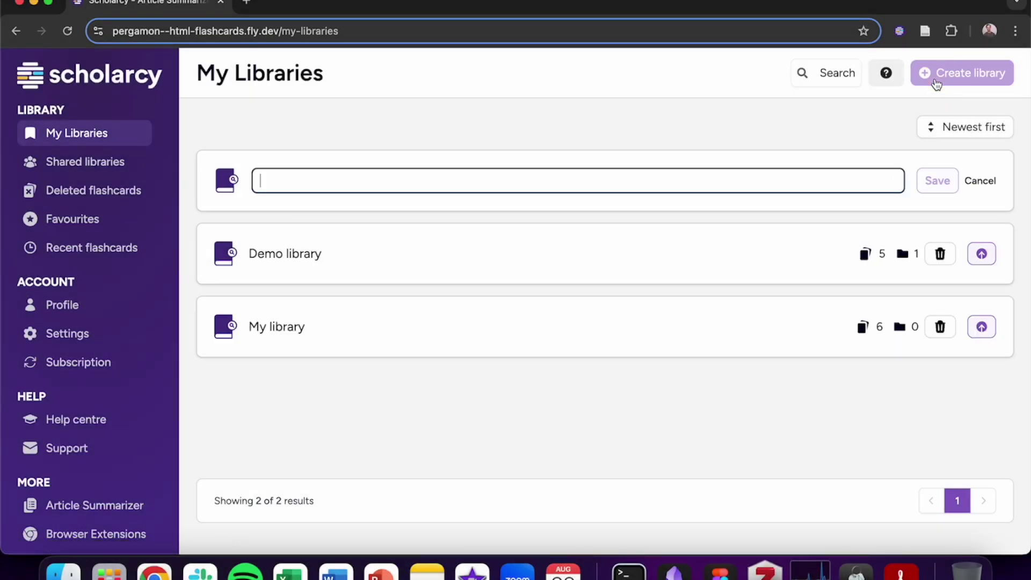
text(Bio)
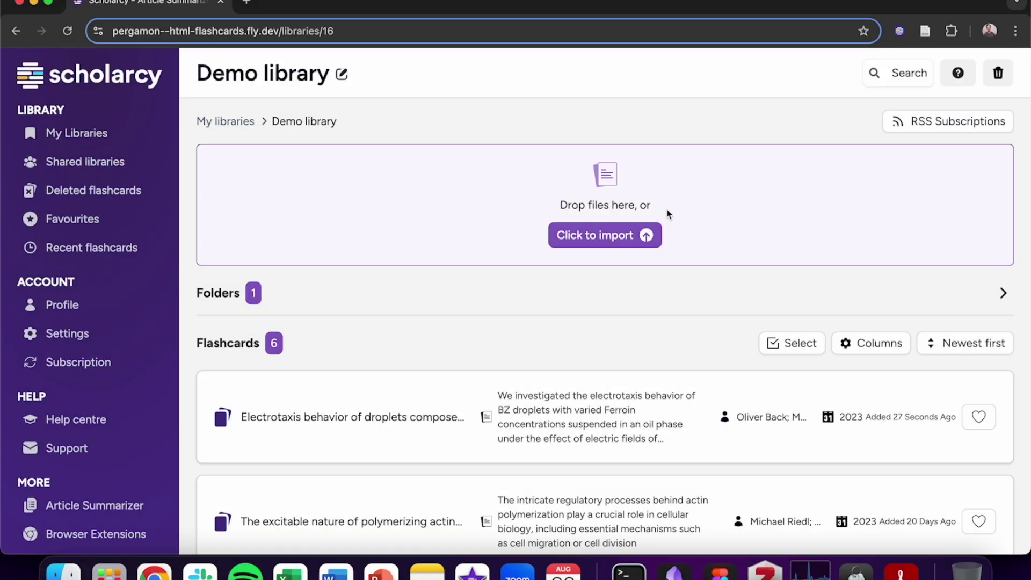
Step: Open Demo library's import options and view the URL/text and Cloud storage sources
click(612, 241)
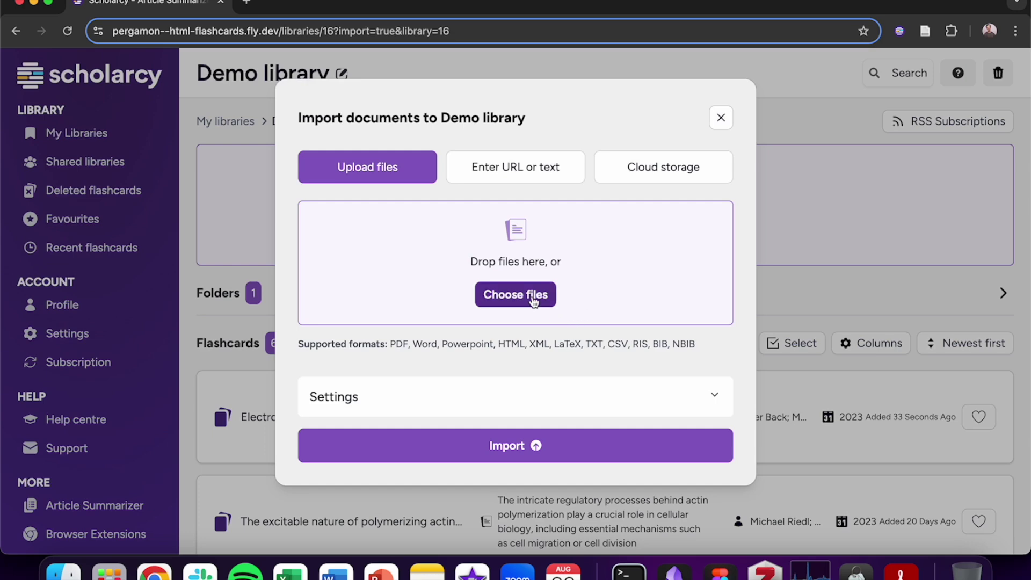
click(546, 185)
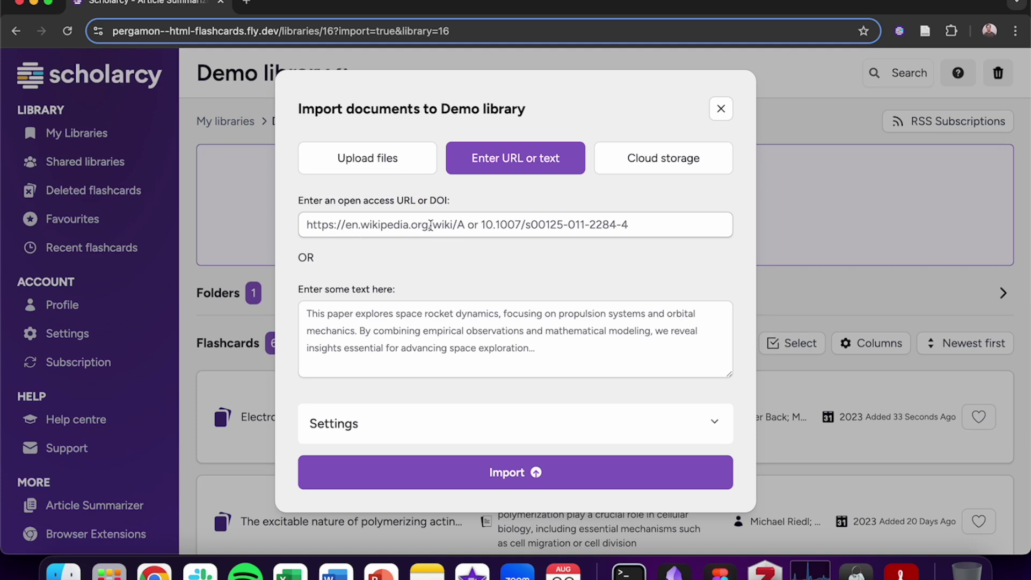
click(668, 172)
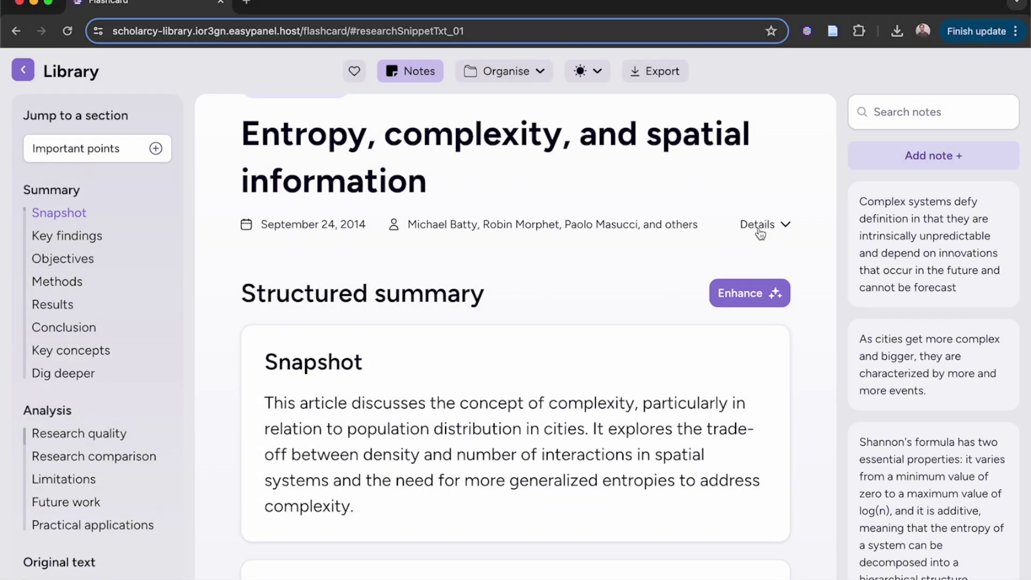
Step: Toggle the flashcard's publication details and show the summary's reading-level choices
click(761, 233)
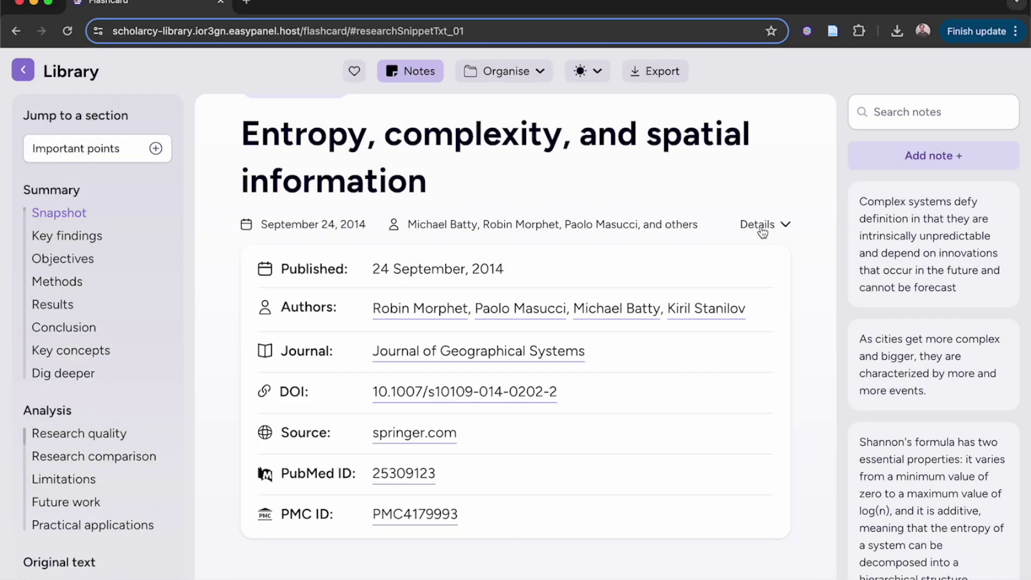
click(762, 233)
scroll(826, 276, down, 3)
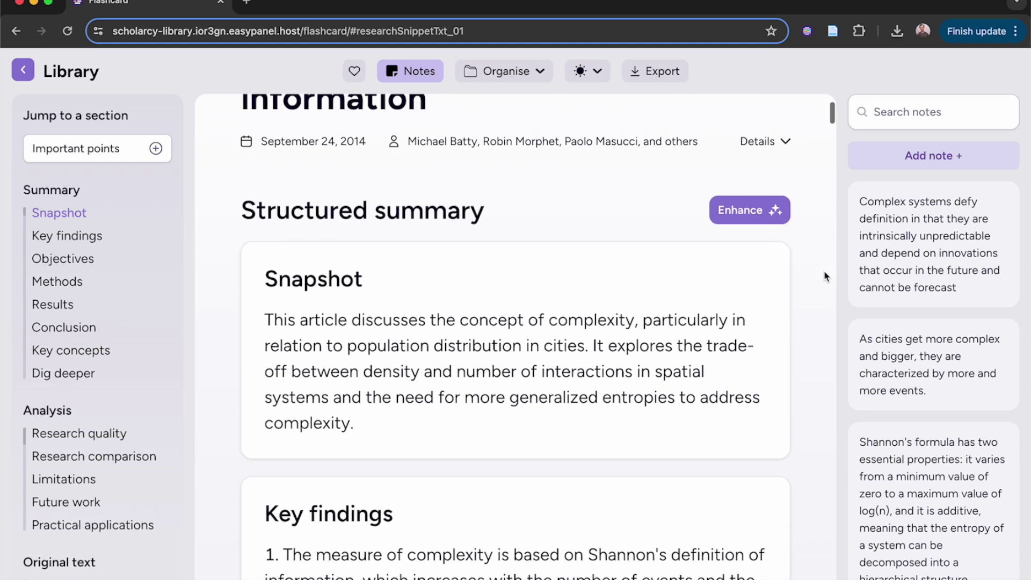
click(762, 217)
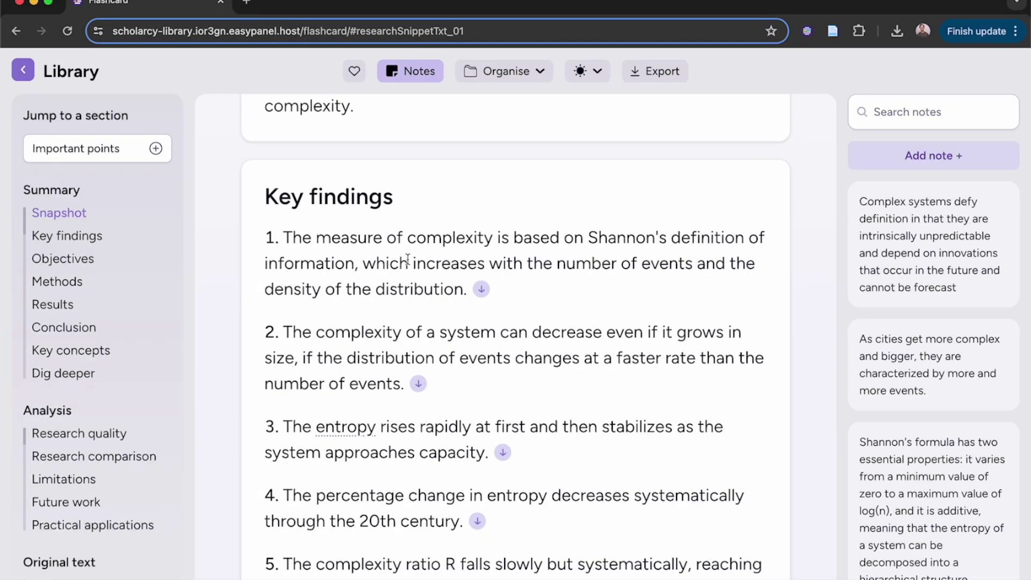
Step: Jump to Methods, expand the full Results, and open Wikipedia's probability distribution article
scroll(407, 260, down, 2)
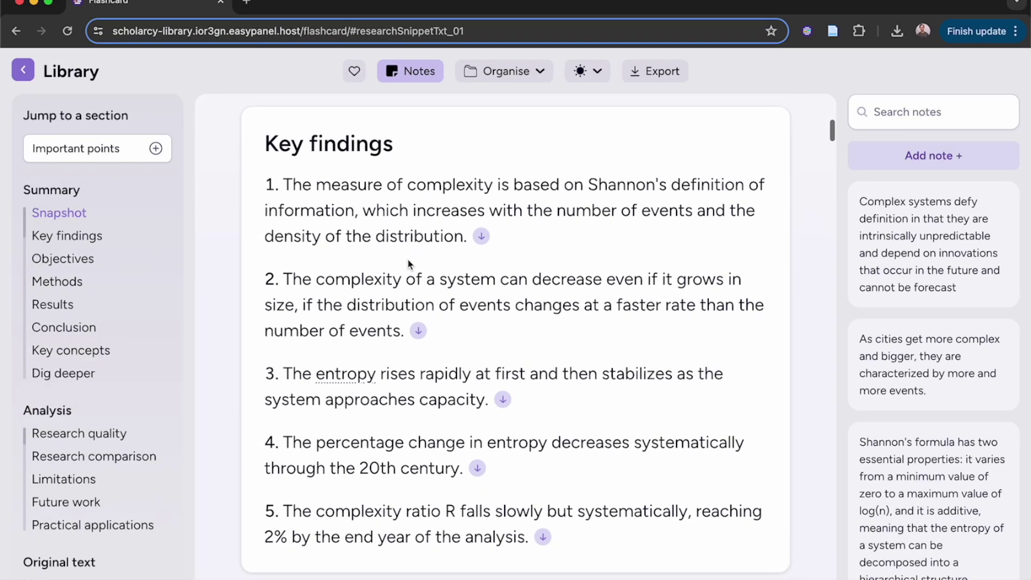
click(418, 331)
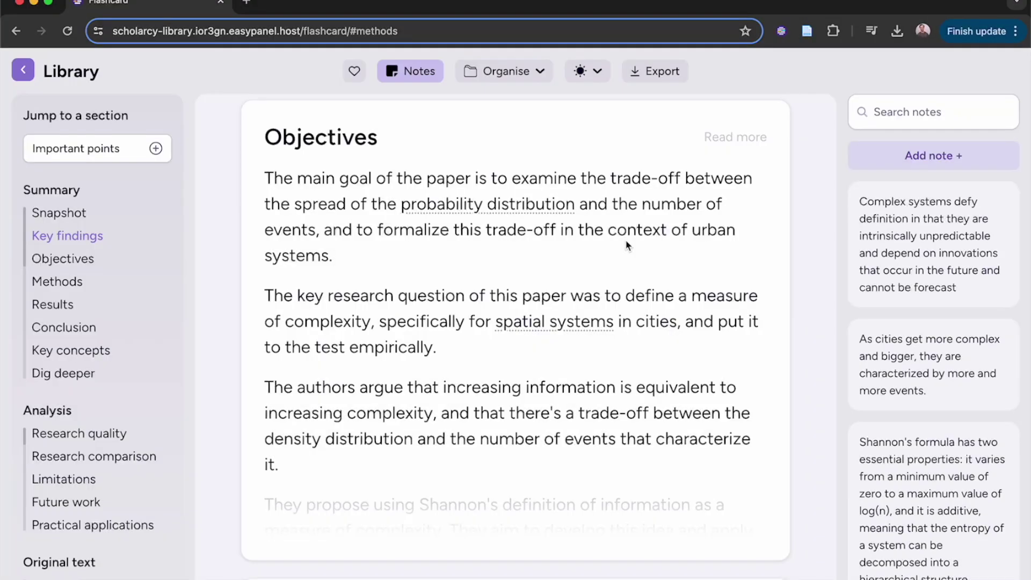
scroll(626, 240, down, 3)
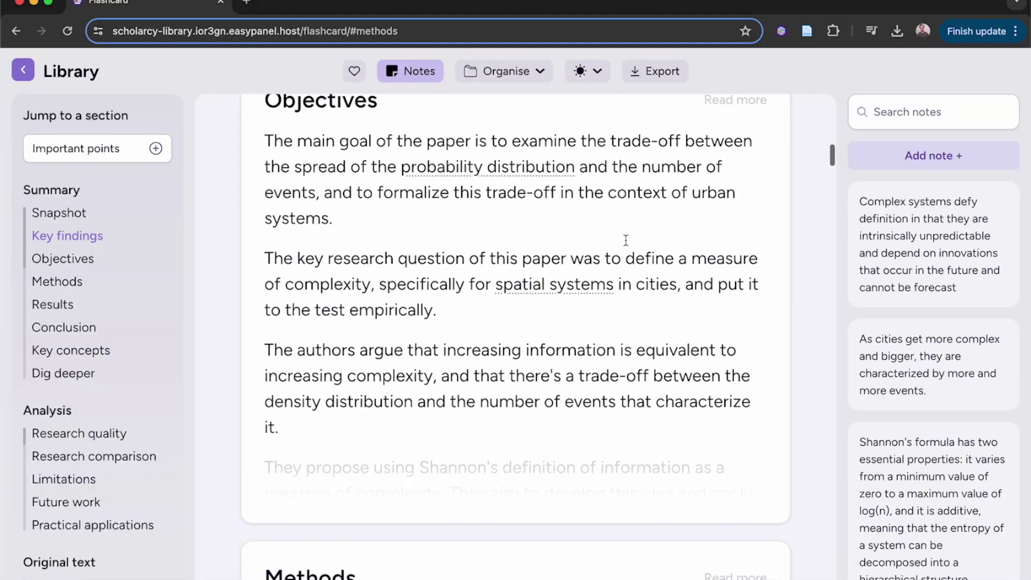
scroll(626, 240, down, 6)
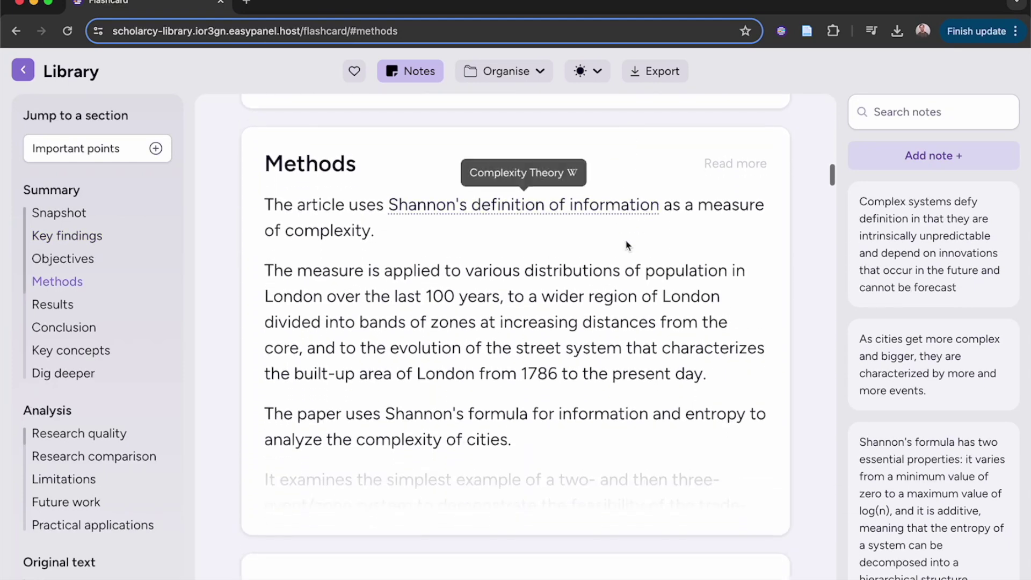
scroll(627, 240, down, 8)
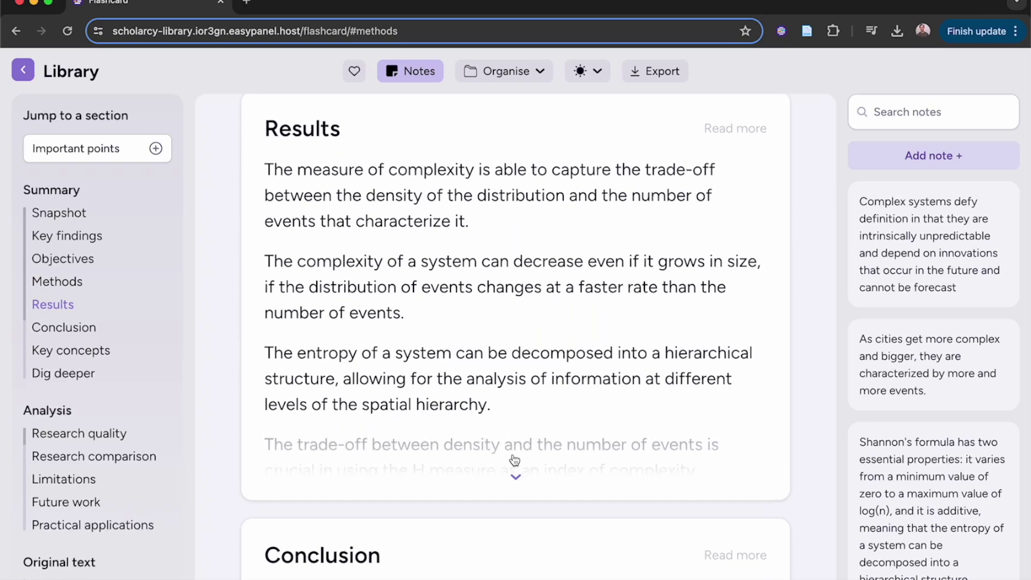
click(515, 472)
scroll(513, 465, down, 2)
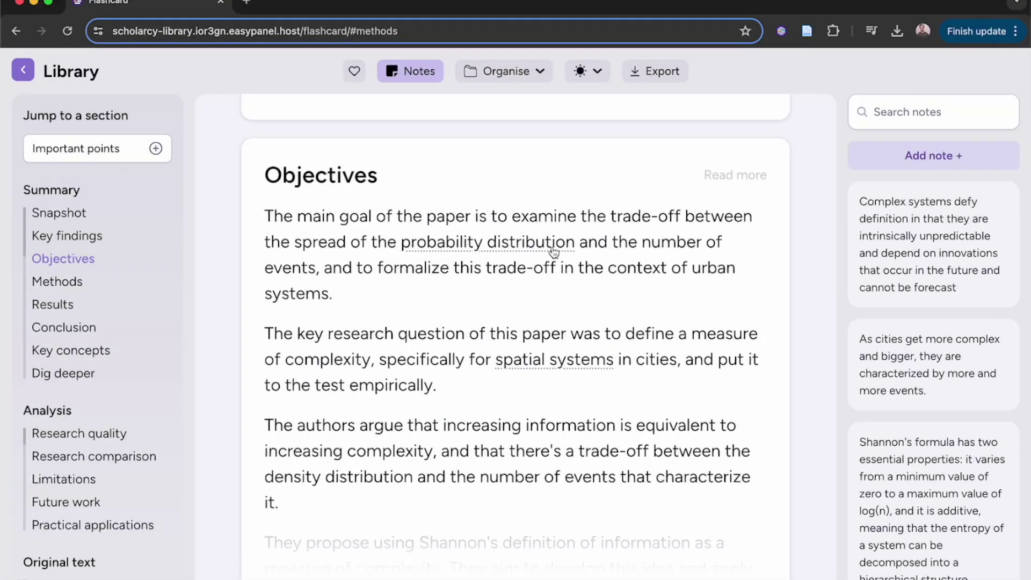
click(531, 241)
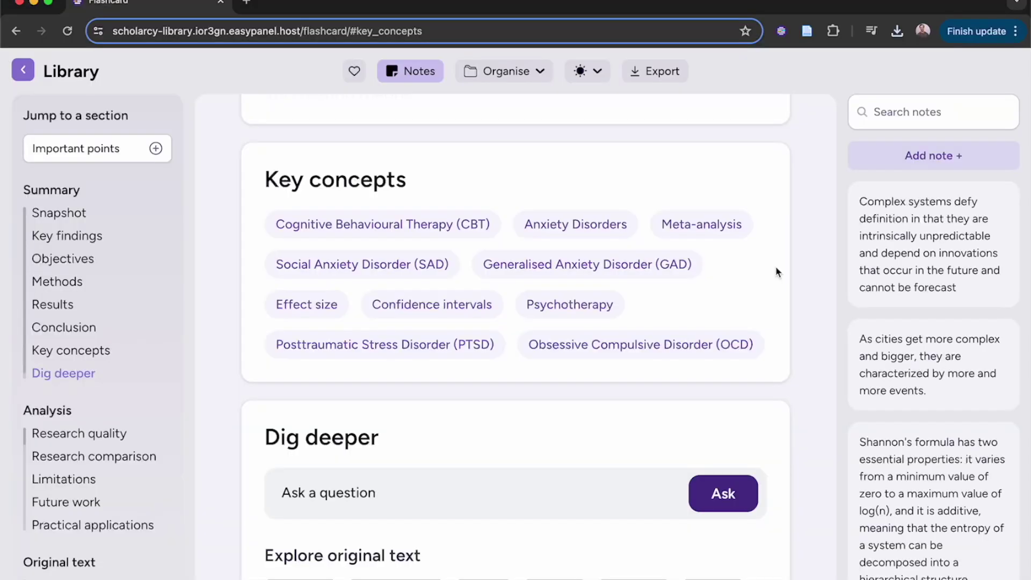
scroll(777, 272, down, 2)
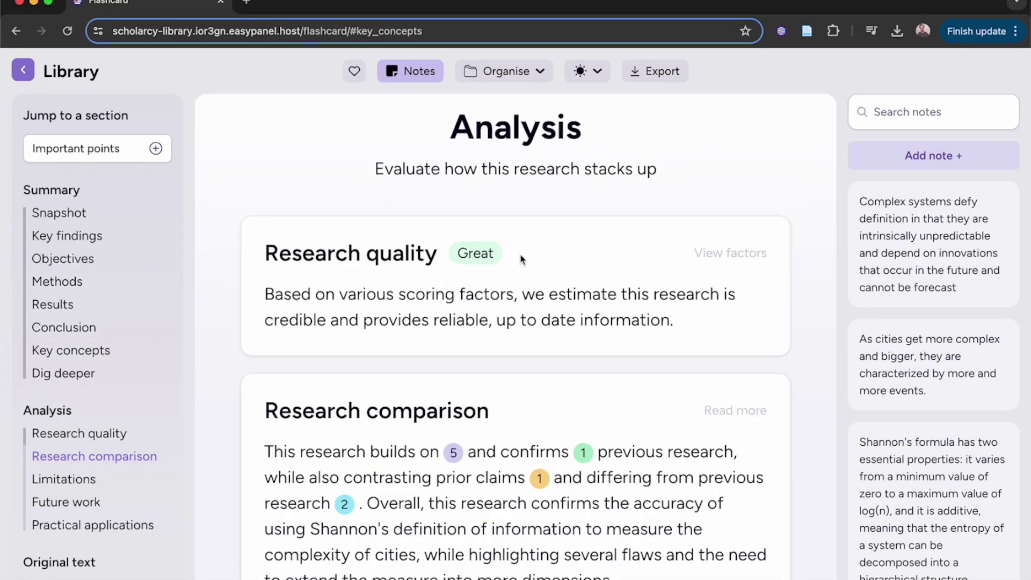
Step: View the confirming and Builds on quotes, then jump to one quote's highlighted original passage
scroll(520, 259, down, 3)
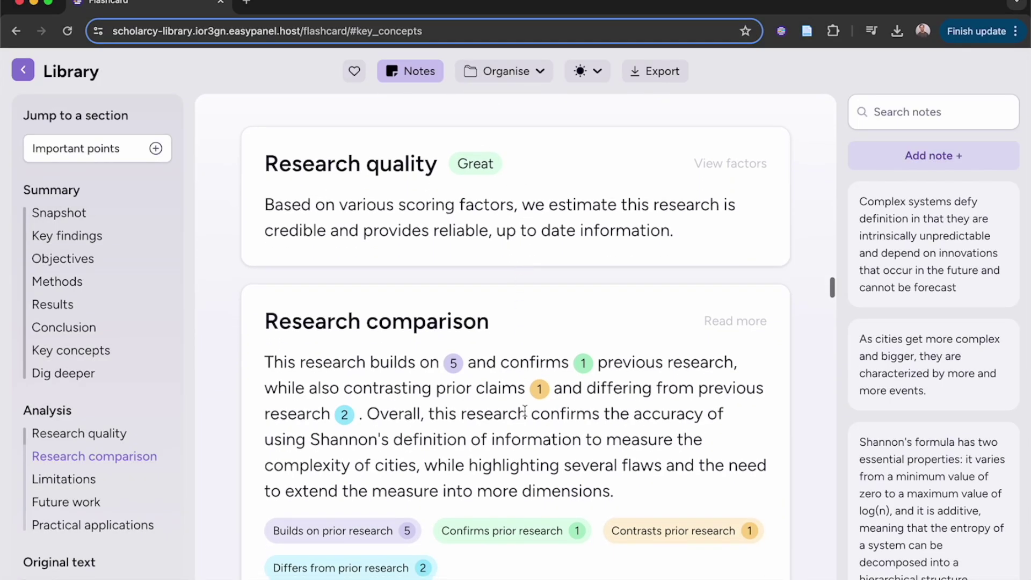
click(510, 531)
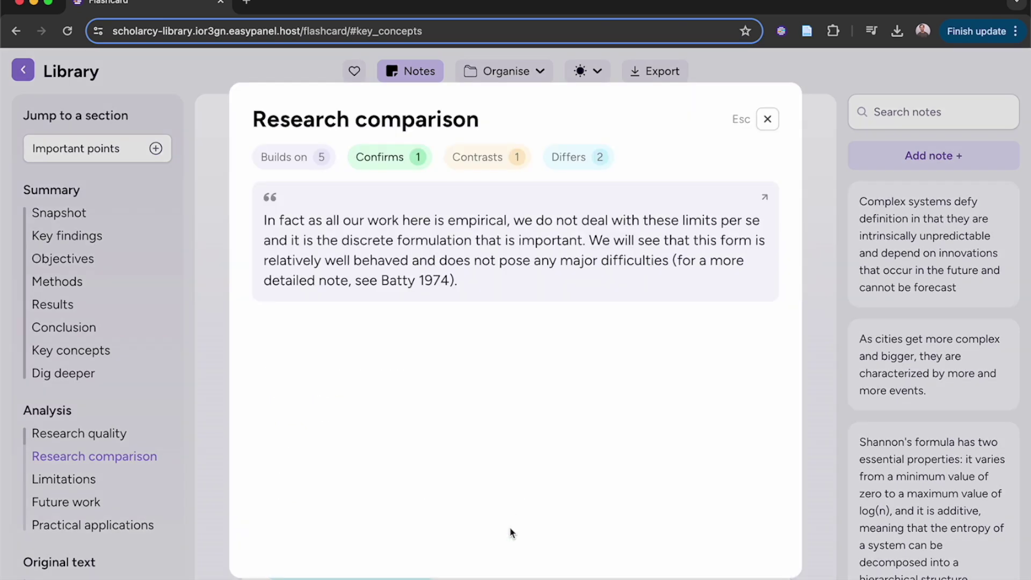
click(304, 166)
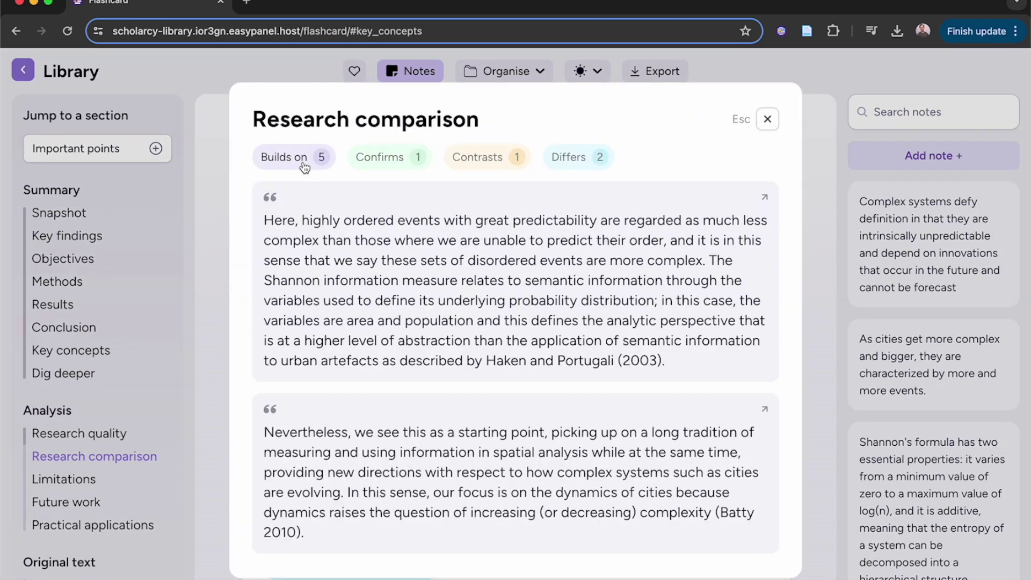
click(365, 237)
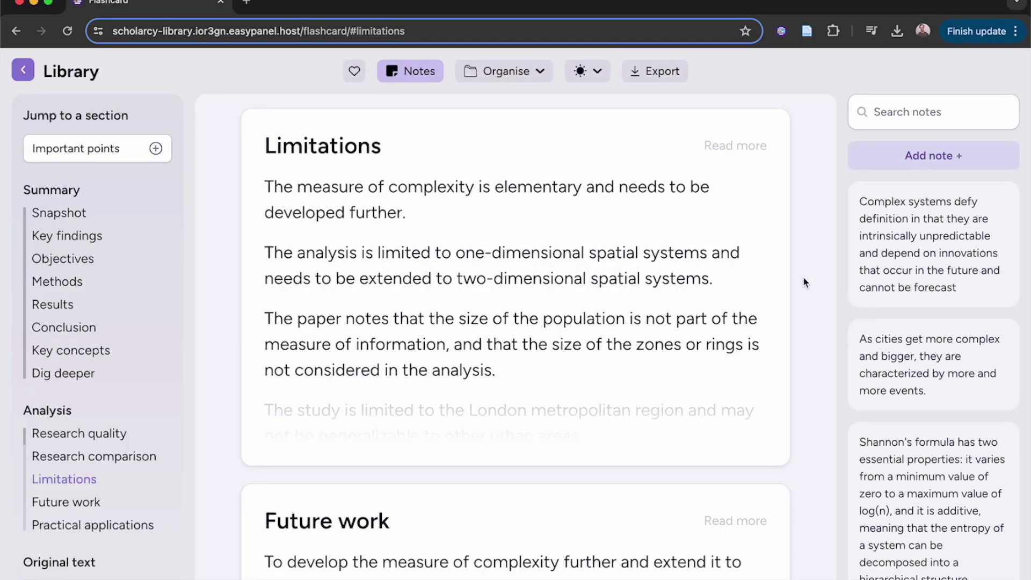
scroll(804, 278, down, 3)
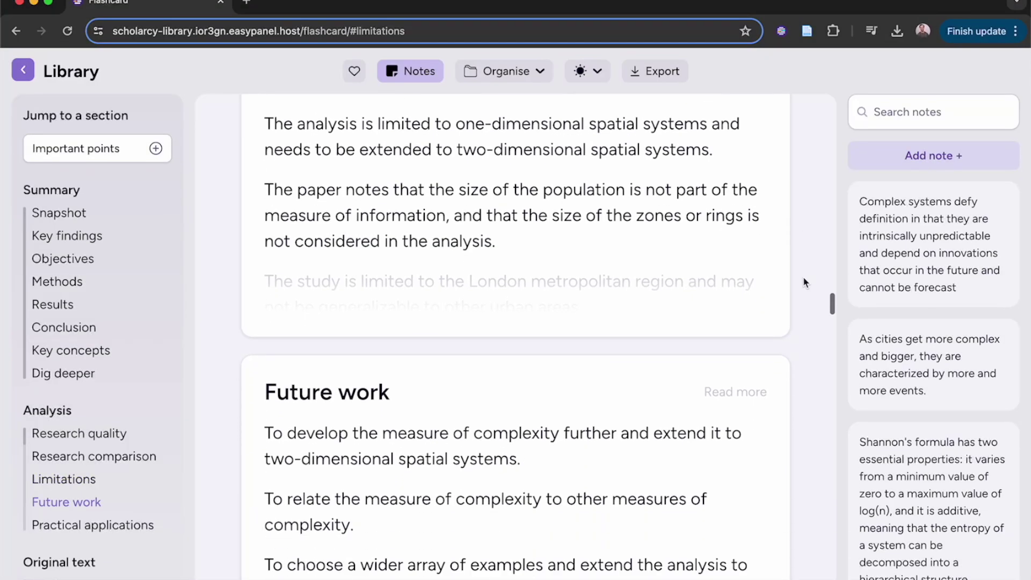
scroll(804, 281, down, 4)
scroll(804, 282, down, 5)
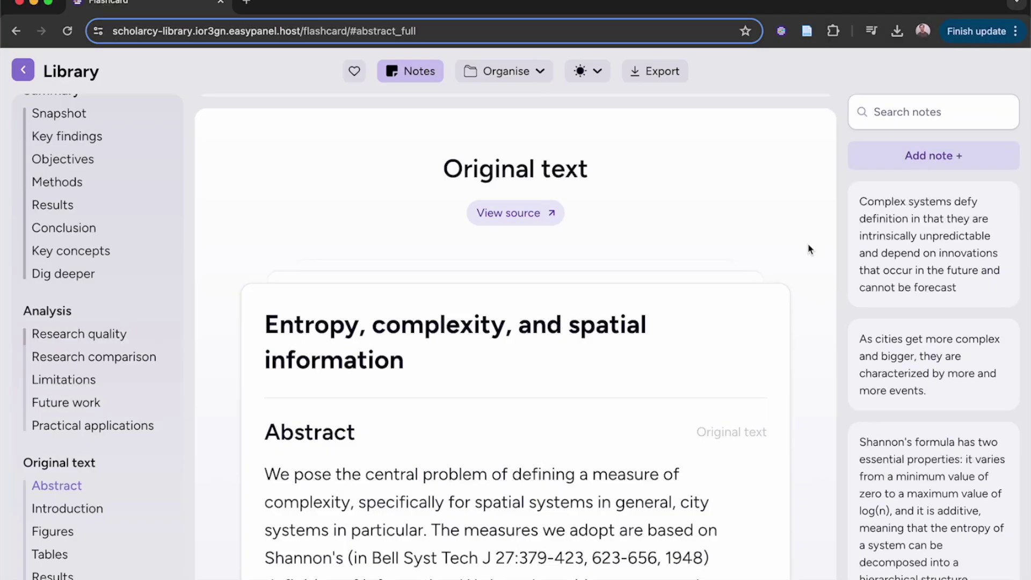
Step: Open the Anderson (1972) reference and generate that cited paper's findings
scroll(810, 249, down, 2)
scroll(810, 249, down, 13)
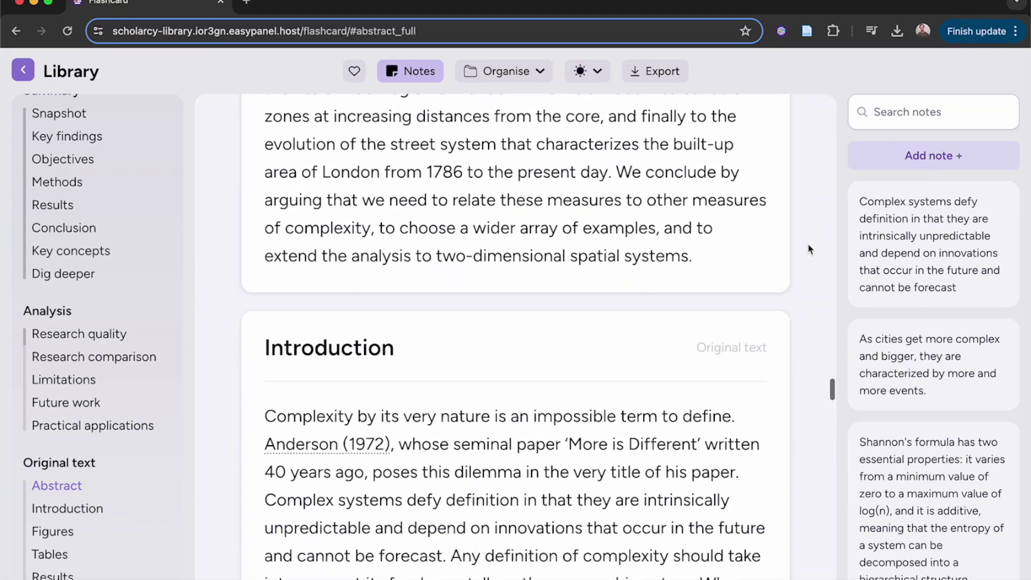
scroll(810, 248, down, 3)
click(363, 302)
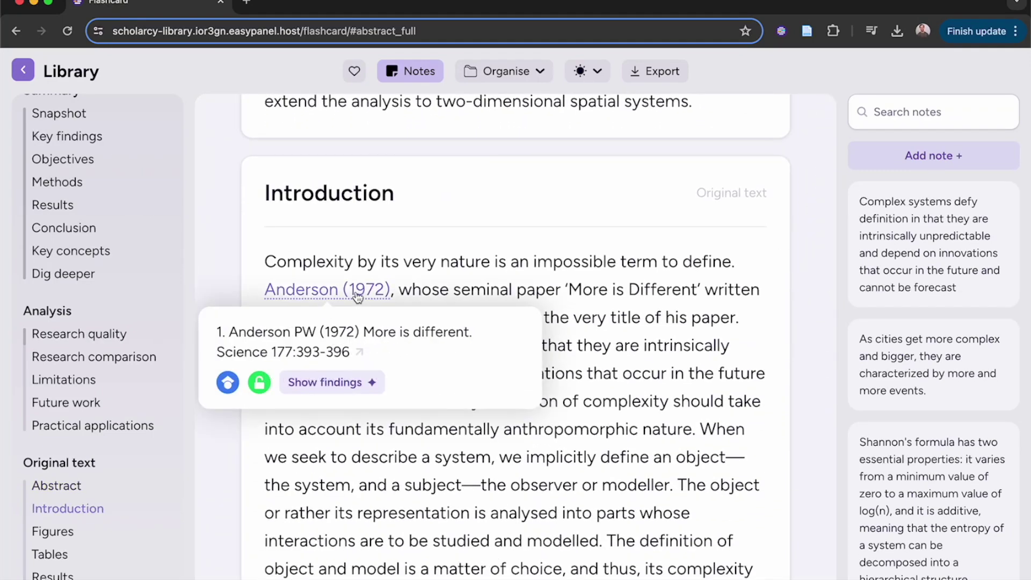
click(352, 383)
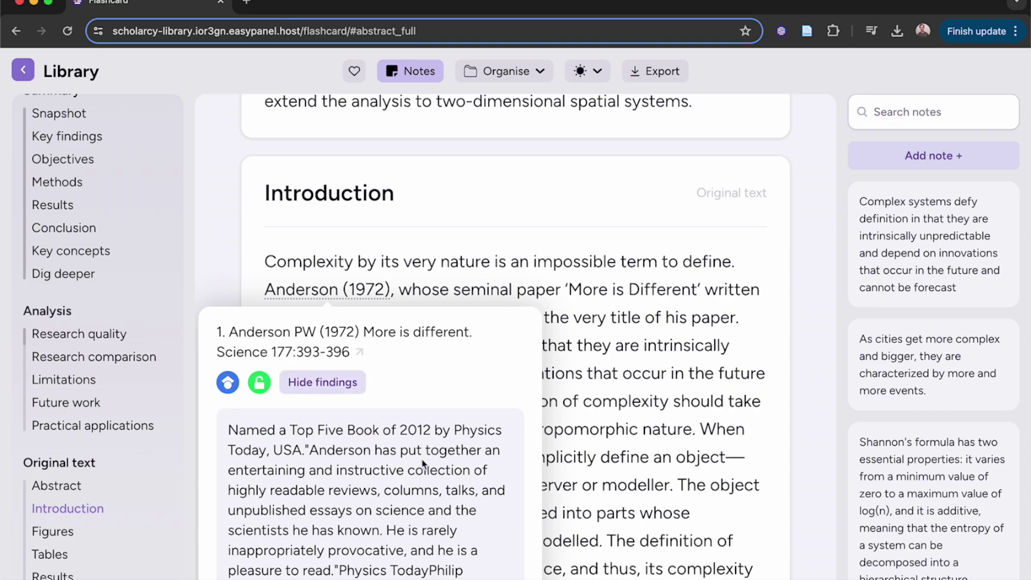
Step: View Figure 3 enlarged, close it, and scroll down to the Tables section
scroll(422, 464, down, 3)
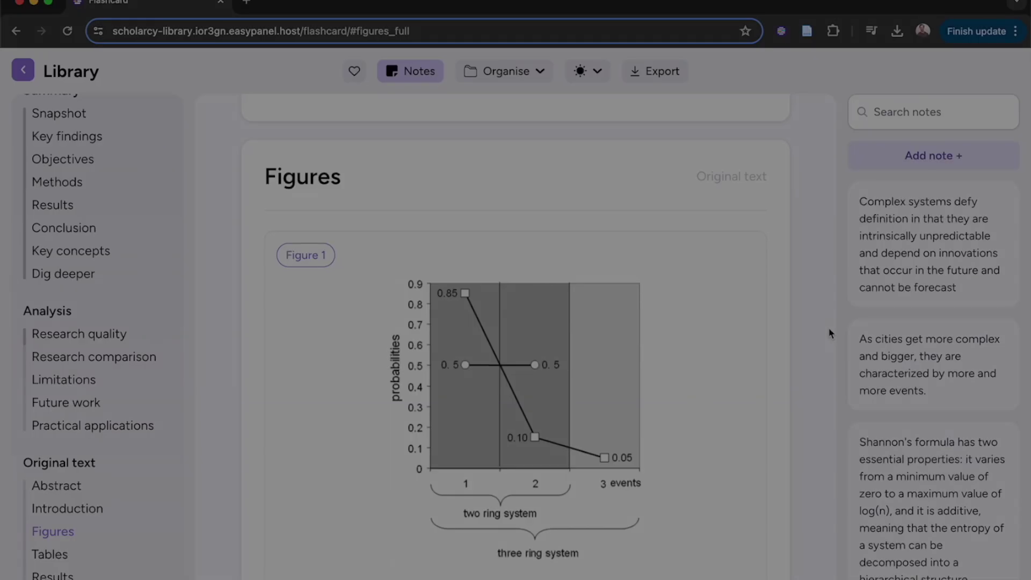
scroll(830, 333, down, 12)
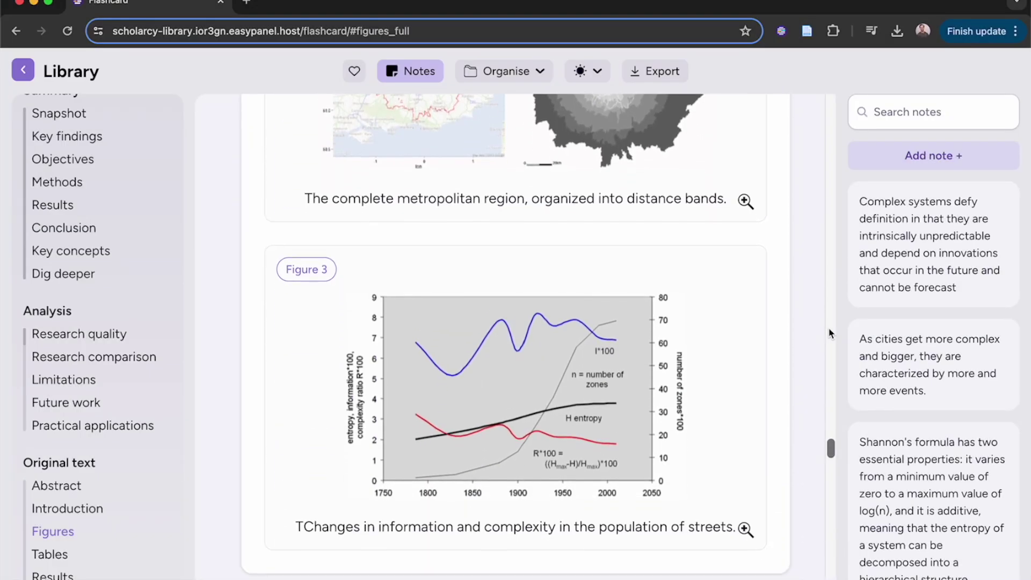
click(619, 381)
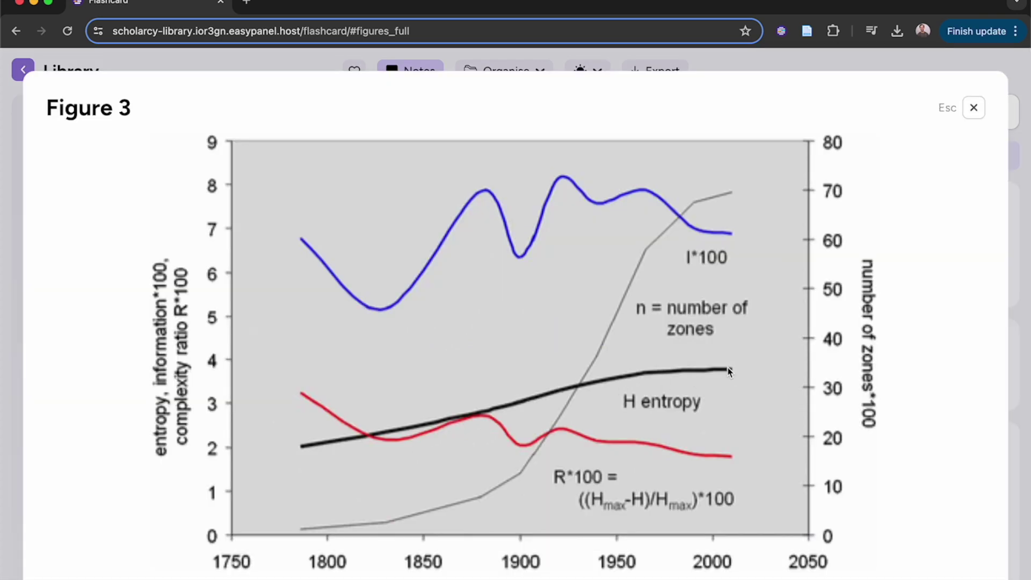
click(971, 112)
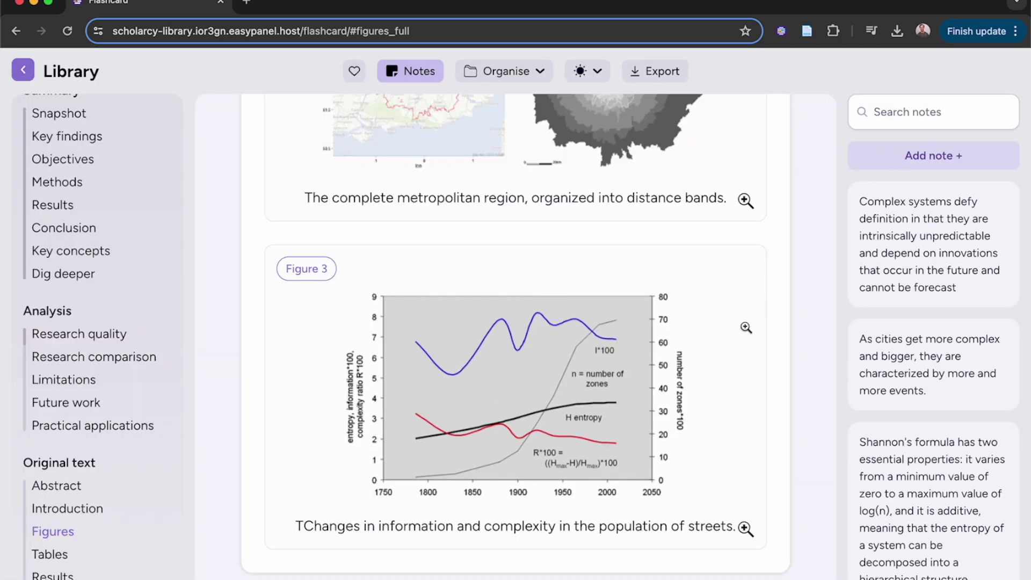
scroll(743, 331, down, 7)
scroll(743, 336, down, 4)
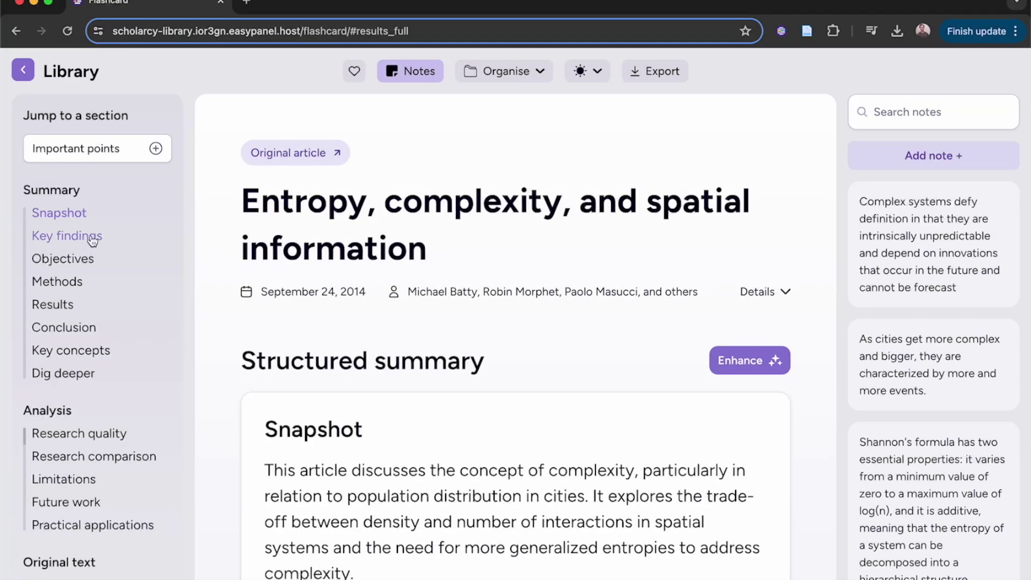
Step: Visit the Key findings, Key concepts and Research comparison sections via the sidebar
click(93, 240)
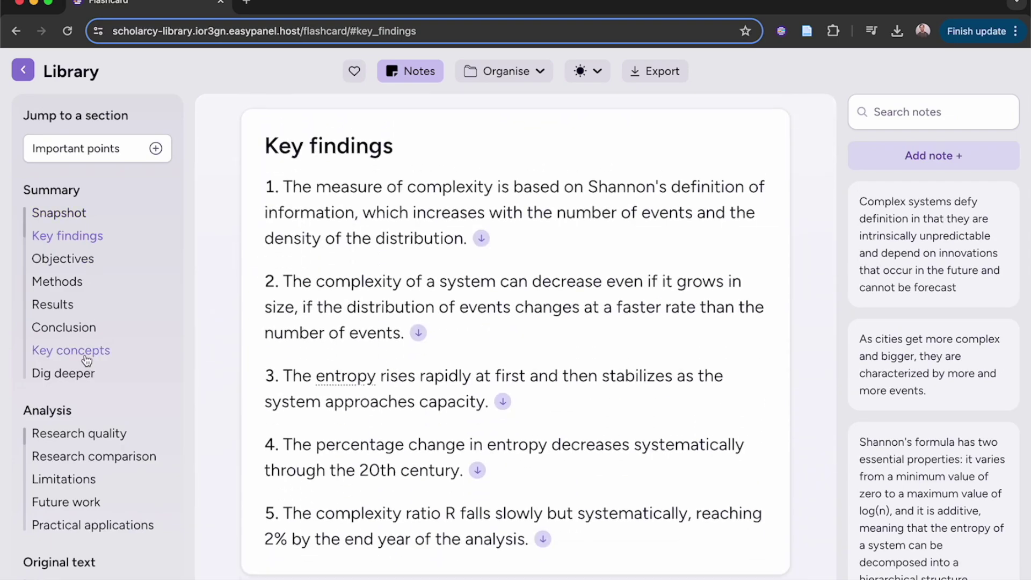
click(87, 351)
scroll(86, 360, down, 1)
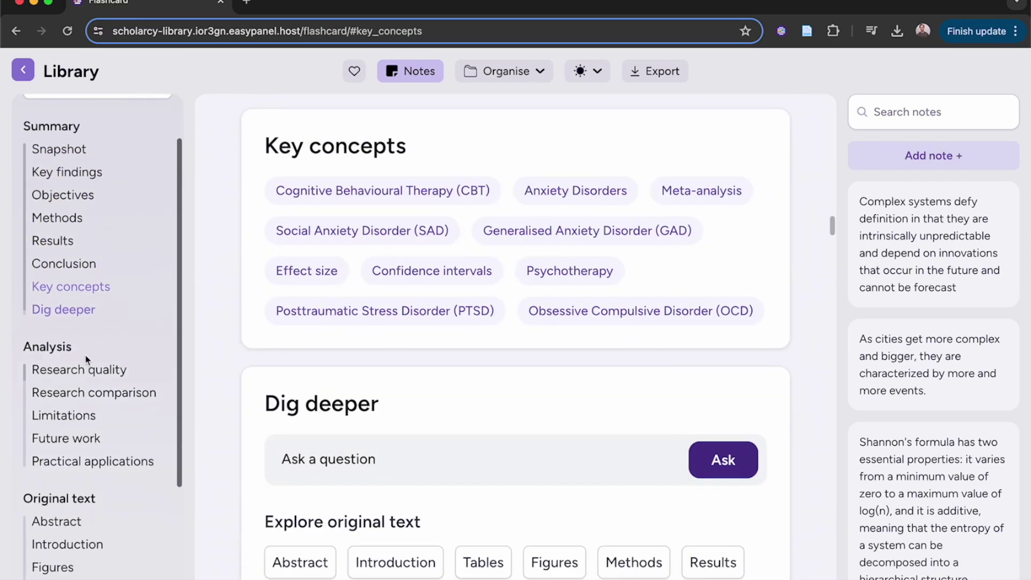
click(90, 397)
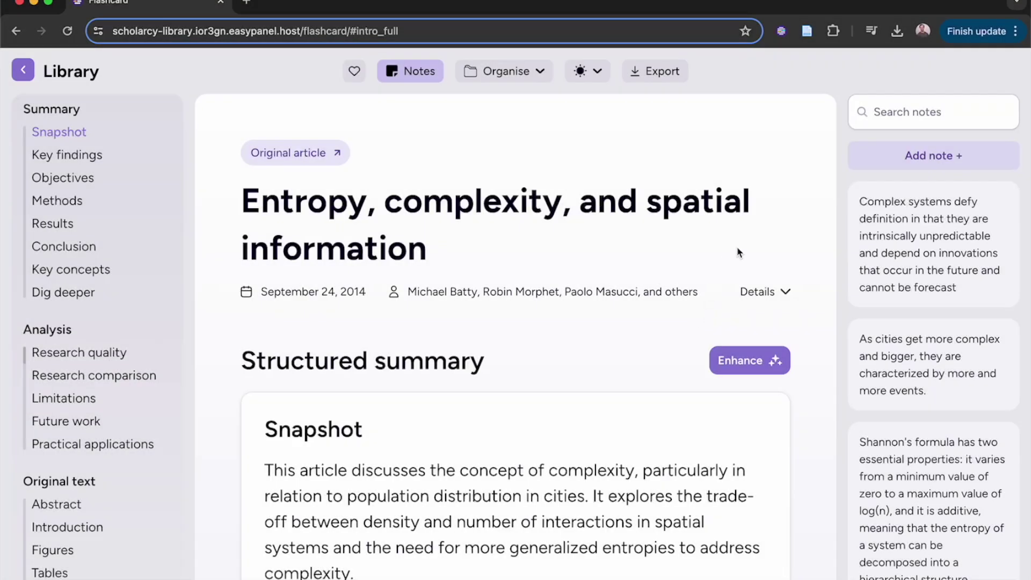
Step: Add and save a note with the pasted passage about general concepts for large, intricate systems
click(436, 80)
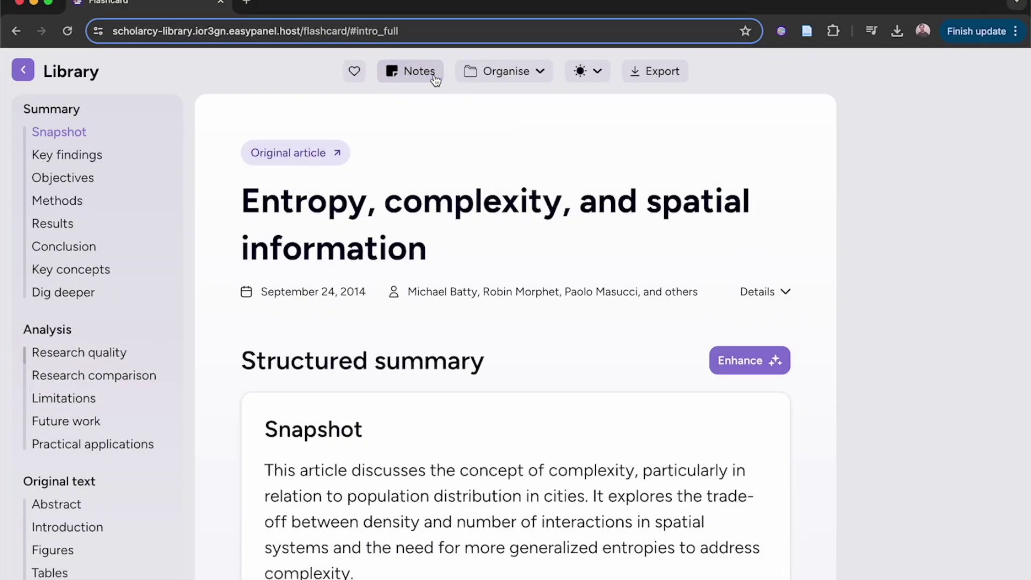
click(435, 80)
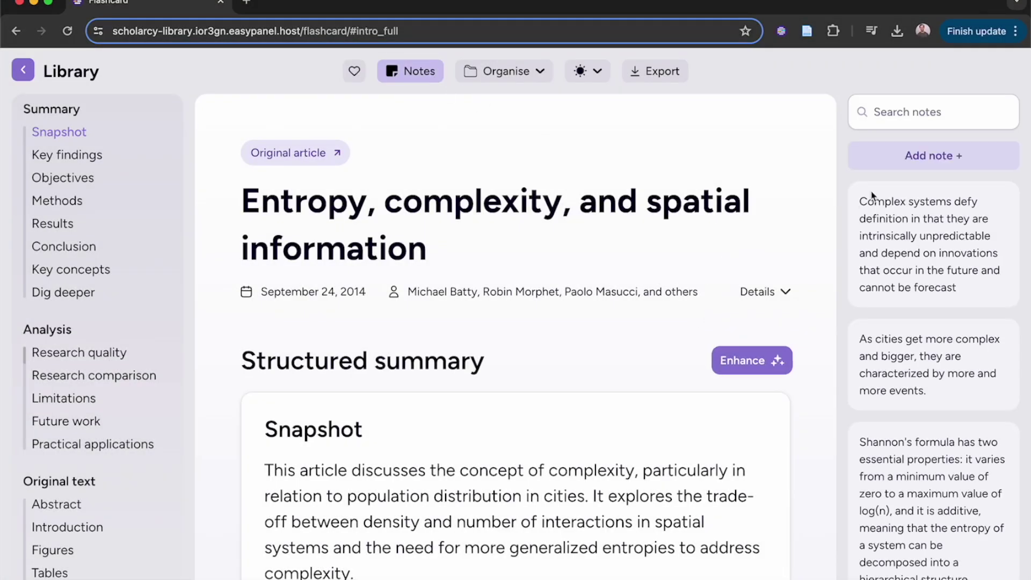
click(923, 168)
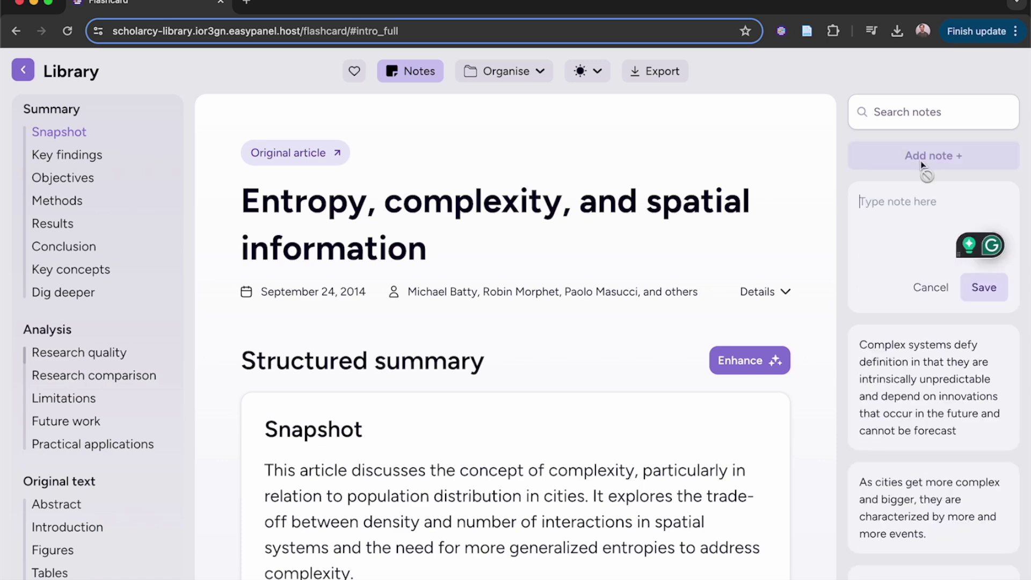
text(the search for general concepts, principles and methods for dealing with systems which are so large and intricate that they show autonomous behaviour which is not just reducible to the properties of the parts of which they are made)
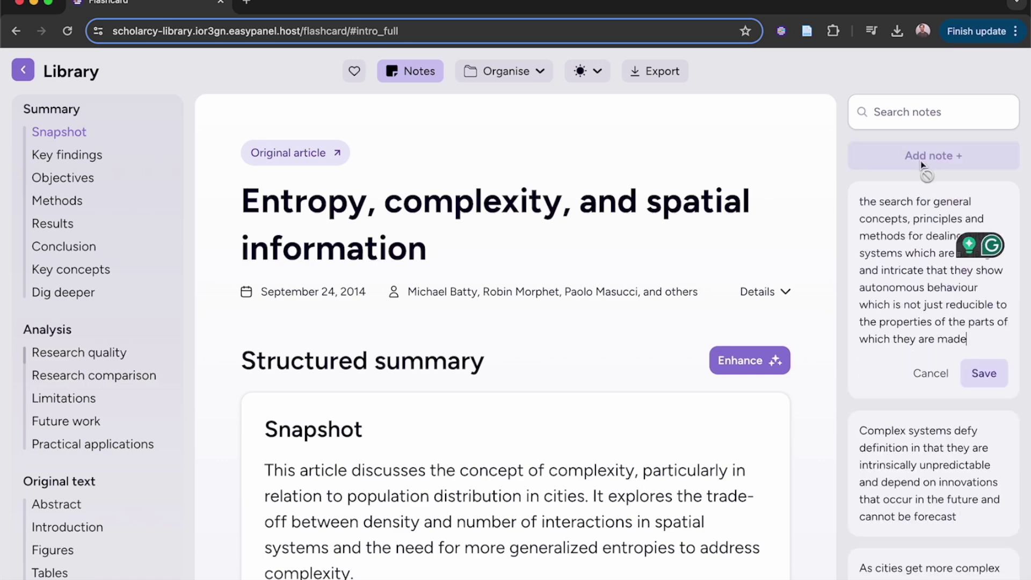
click(984, 373)
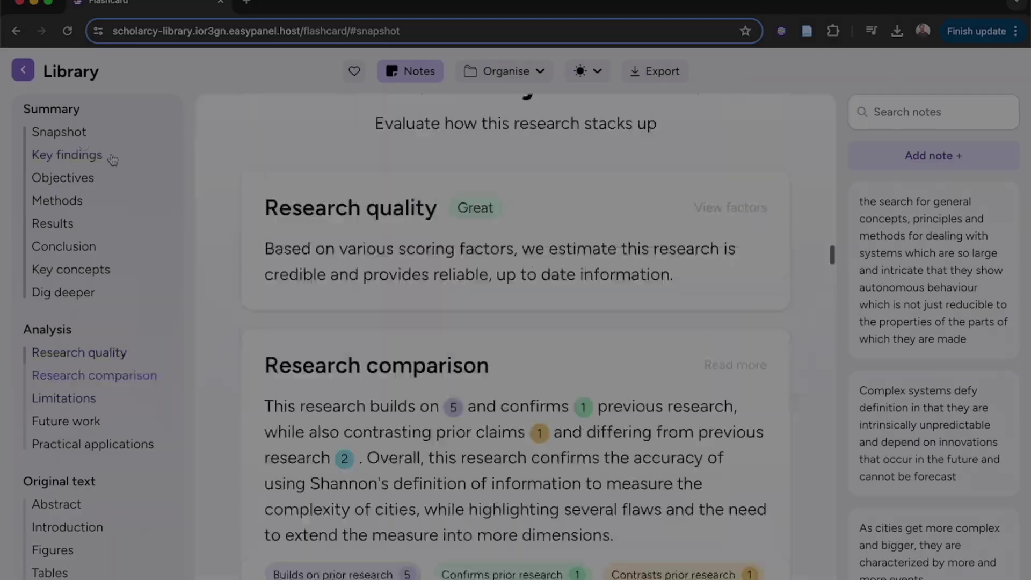
Step: Open the original article on Springer Link
scroll(369, 239, up, 10)
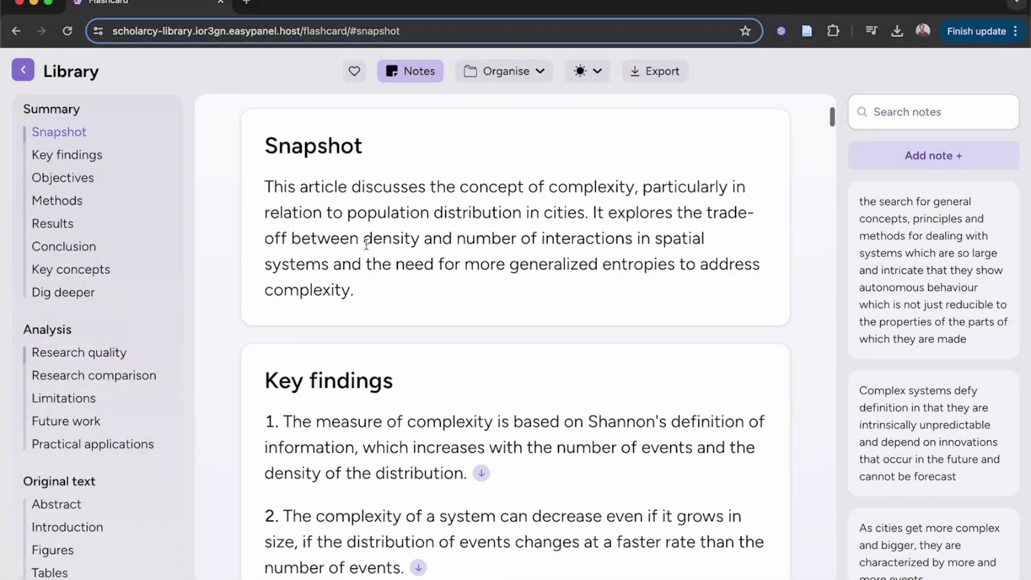
scroll(366, 243, up, 3)
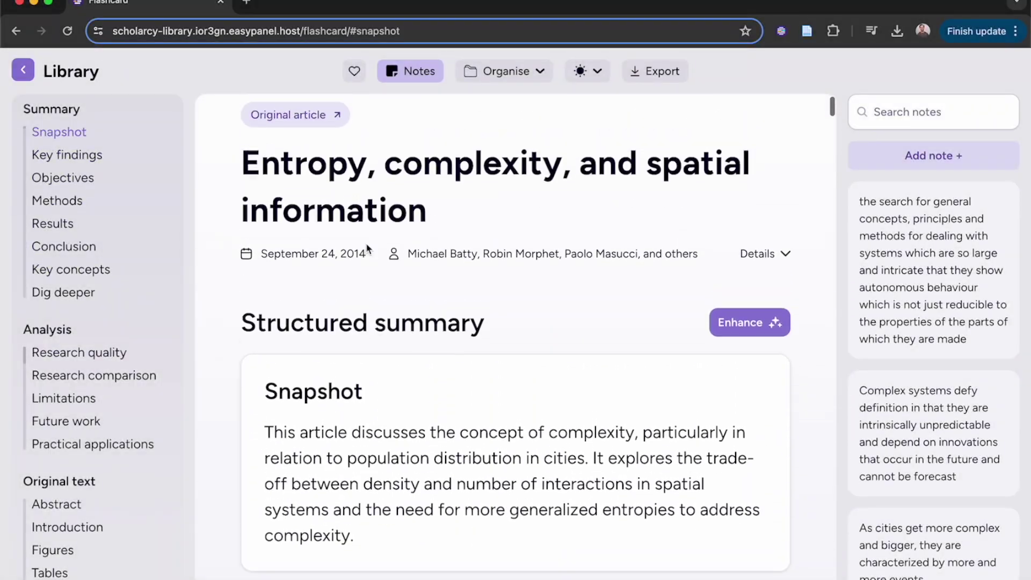
click(314, 119)
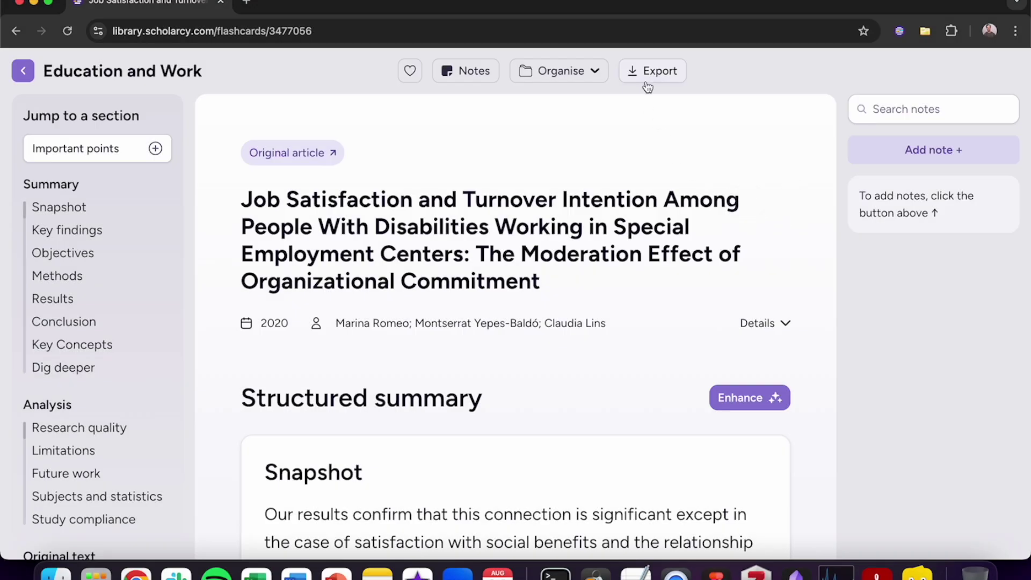
Step: Export the Job Satisfaction and Turnover Intention flashcard in Word format from the toolbar
click(648, 82)
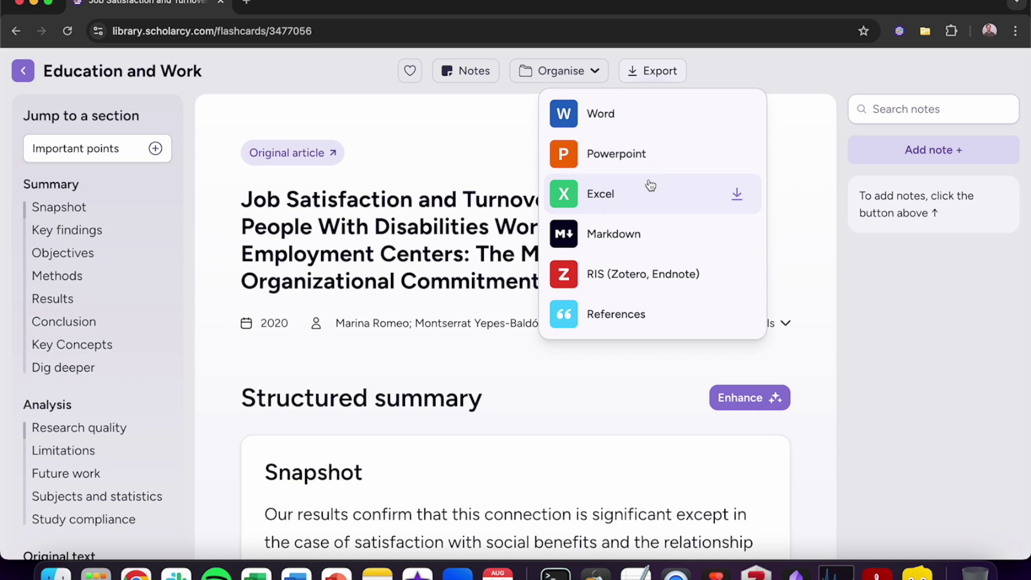
click(625, 128)
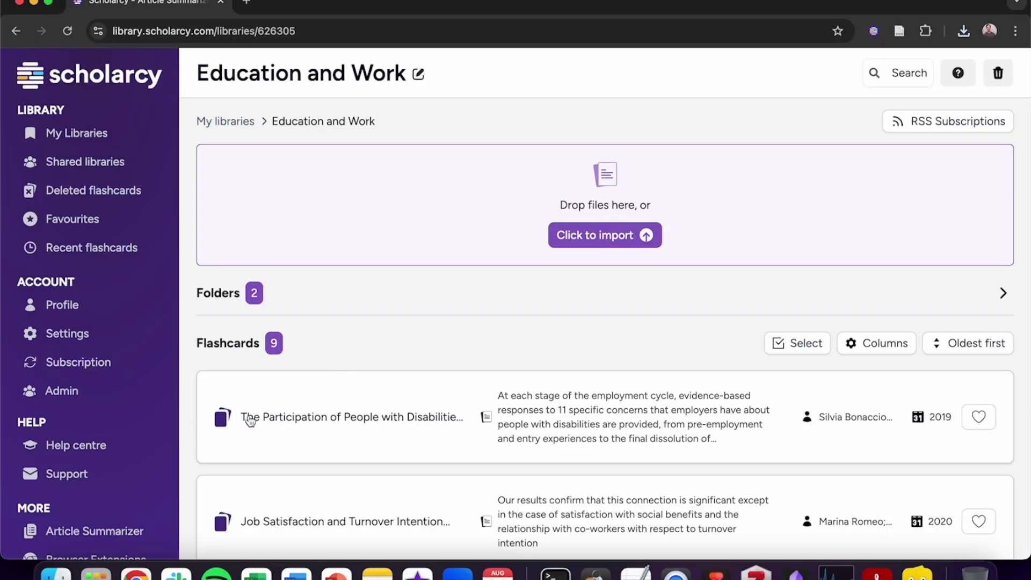
Step: Select the first three flashcards, including Job Satisfaction and Disability Disadvantage, and open the export file formats
click(209, 417)
scroll(212, 424, down, 2)
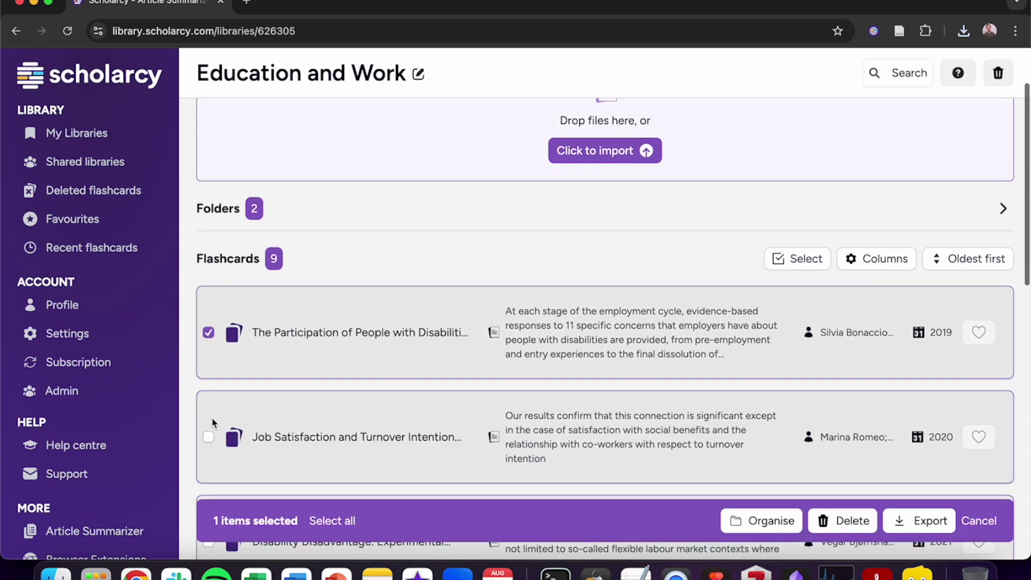
click(209, 433)
scroll(212, 444, down, 2)
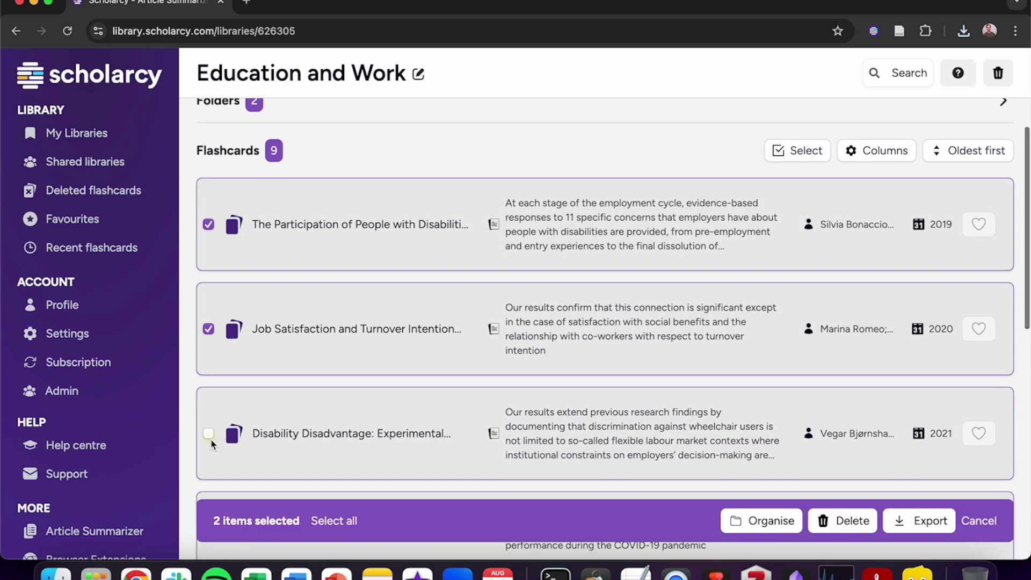
click(209, 434)
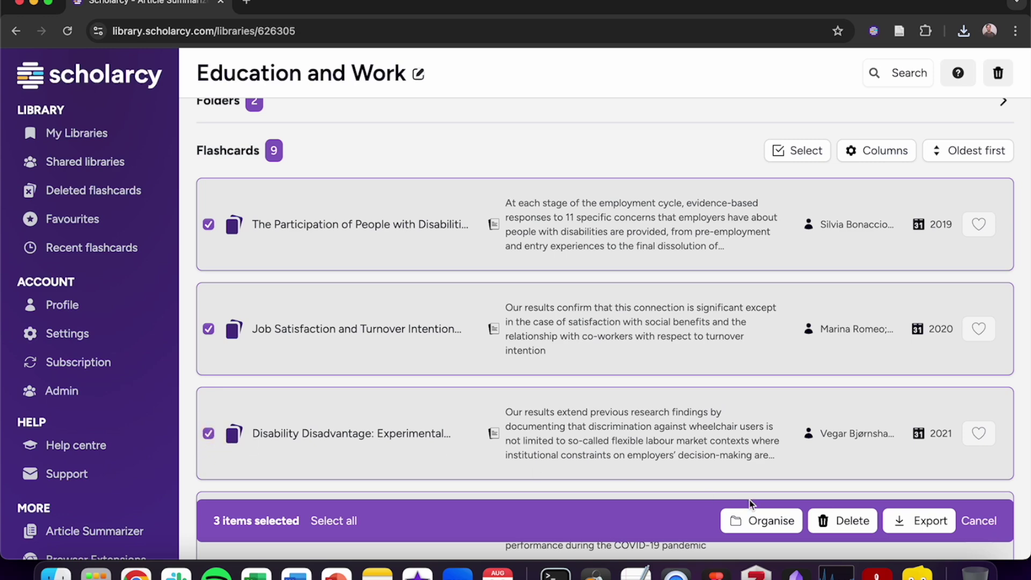
click(907, 528)
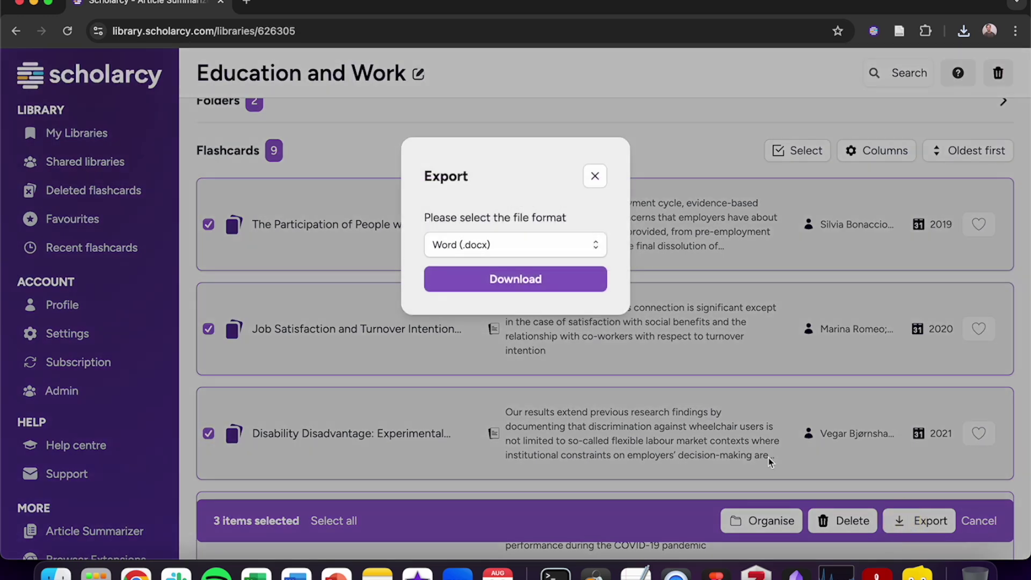
click(587, 248)
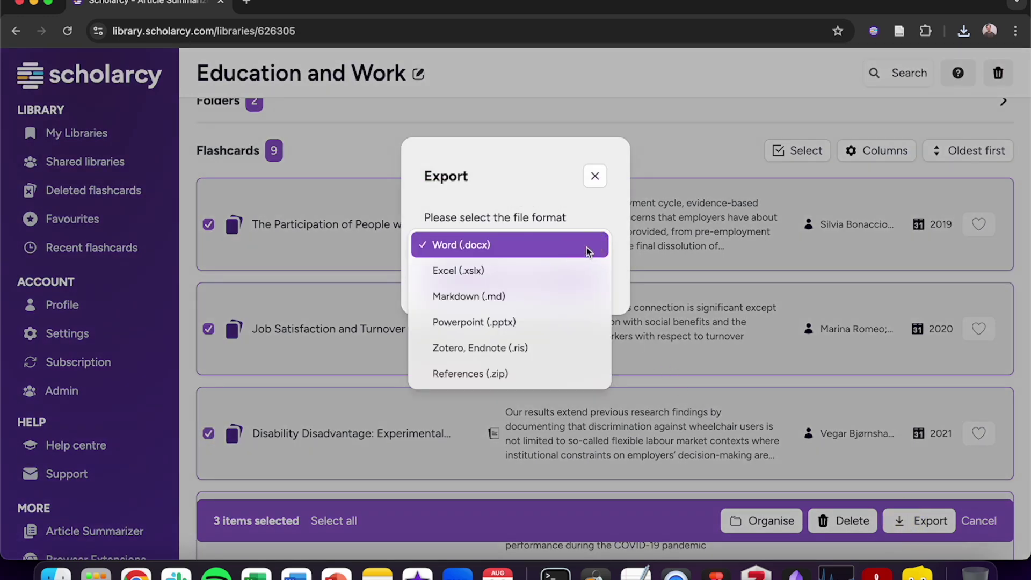